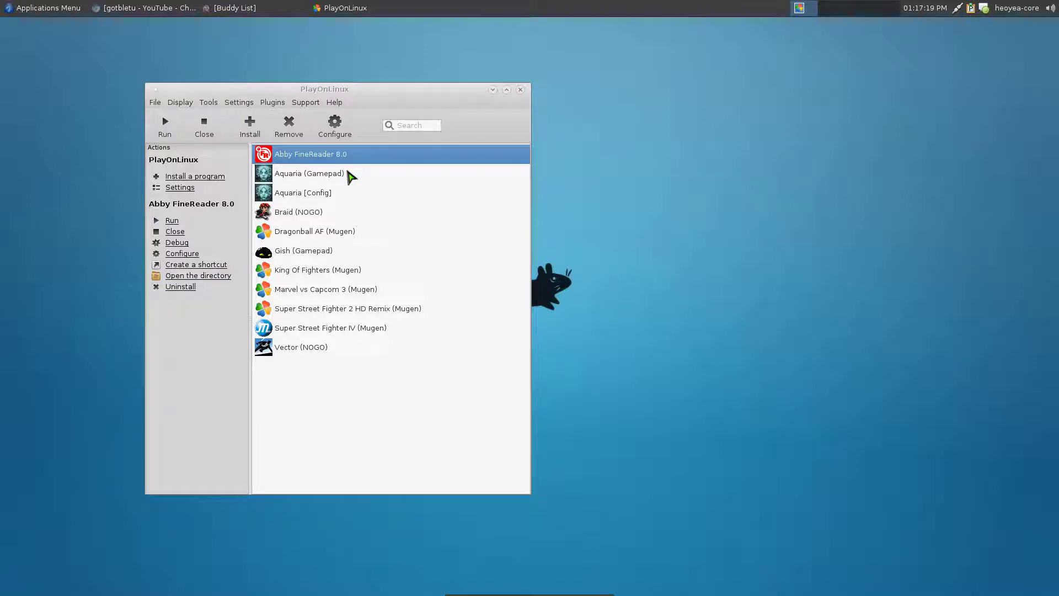
Launch PlayOnLinux Vault from the Plugins menu and select 'Save an applications...'
{"action": "left_click", "coordinate": [272, 104]}
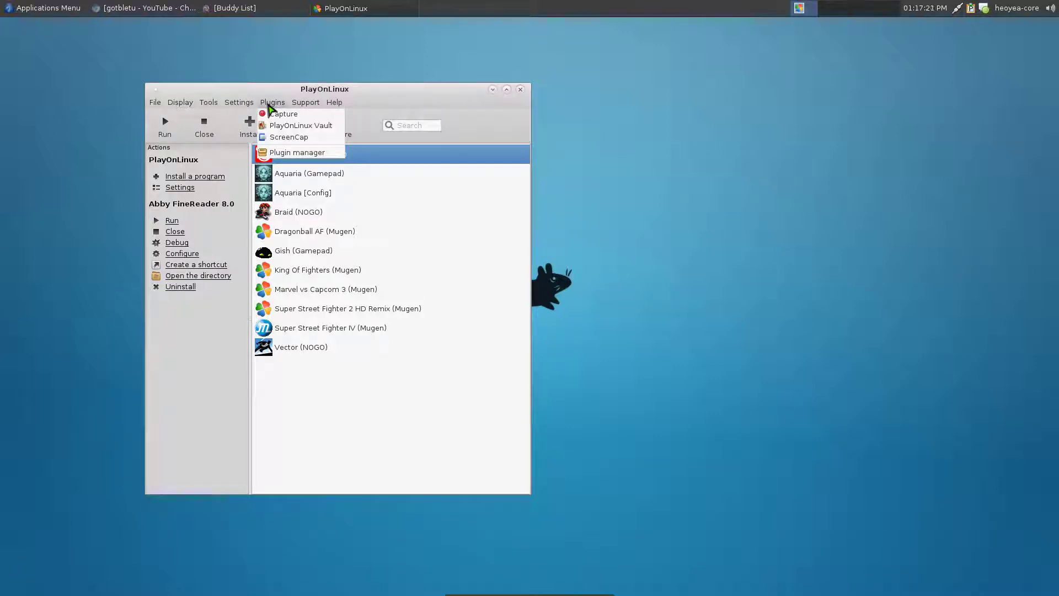
{"action": "left_click", "coordinate": [315, 128]}
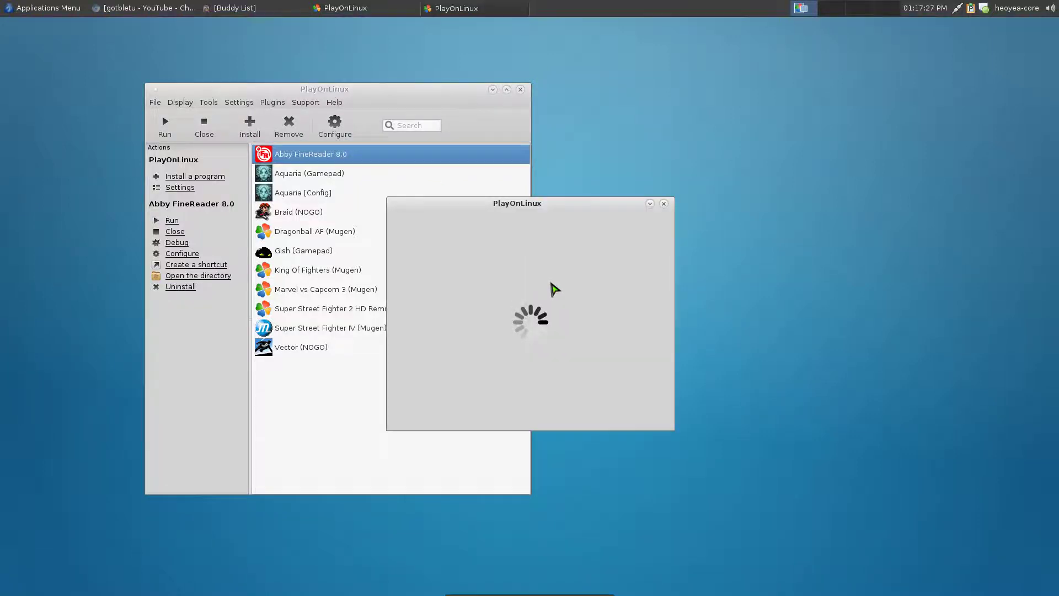
{"action": "left_click_drag", "start_coordinate": [546, 200], "coordinate": [716, 188]}
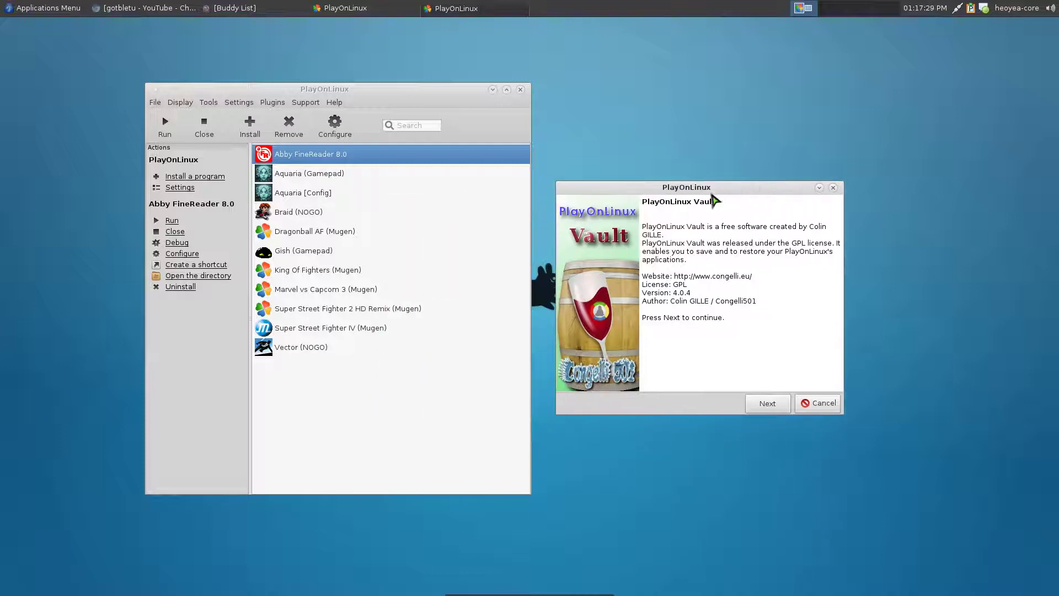
{"action": "left_click", "coordinate": [777, 406]}
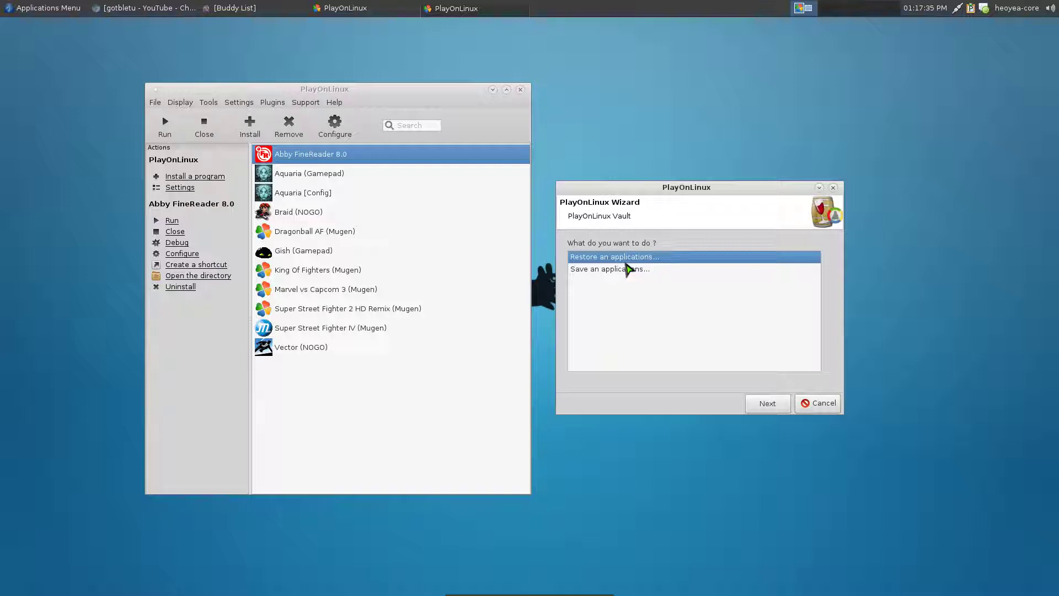
{"action": "left_click", "coordinate": [621, 270]}
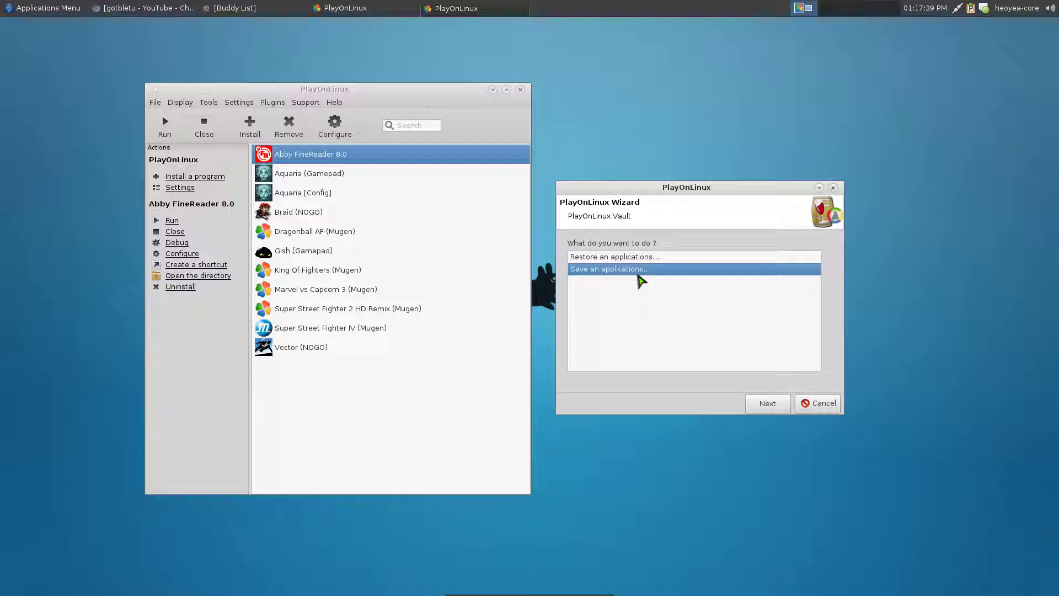
Select Abby FineReader 8.0 as the application to back up and accept its details
{"action": "left_click", "coordinate": [768, 403]}
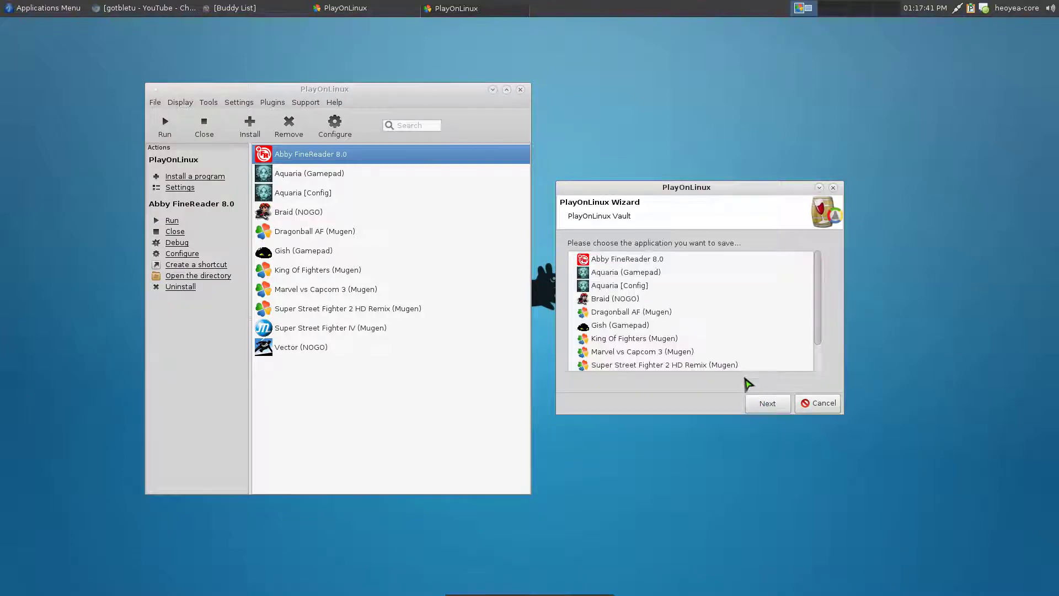
{"action": "scroll", "coordinate": [740, 346], "scroll_direction": "down", "scroll_amount": 2}
{"action": "scroll", "coordinate": [740, 347], "scroll_direction": "up", "scroll_amount": 3}
{"action": "left_click", "coordinate": [621, 263]}
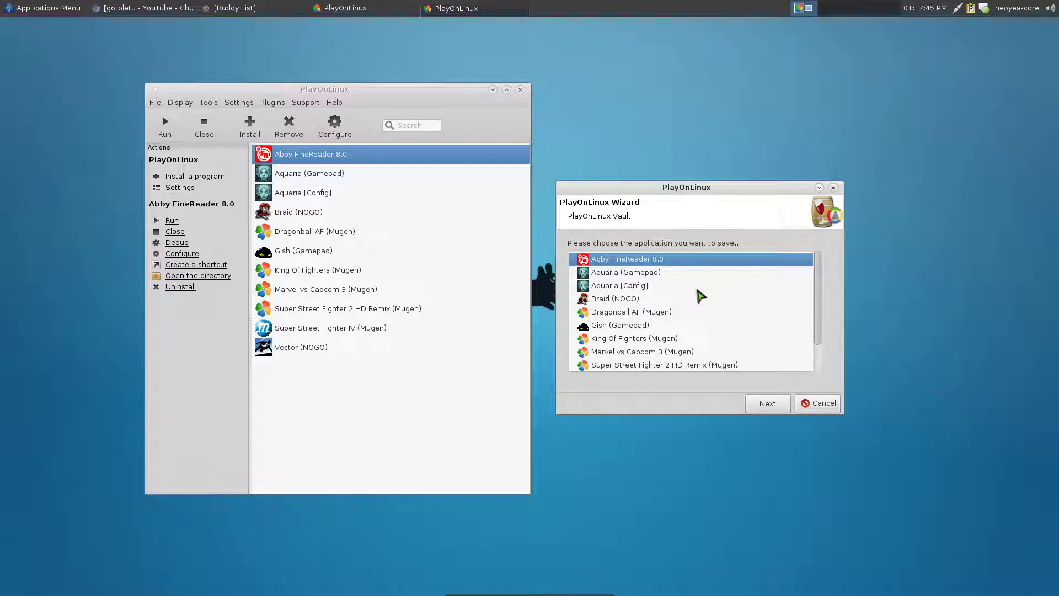
{"action": "left_click", "coordinate": [754, 400]}
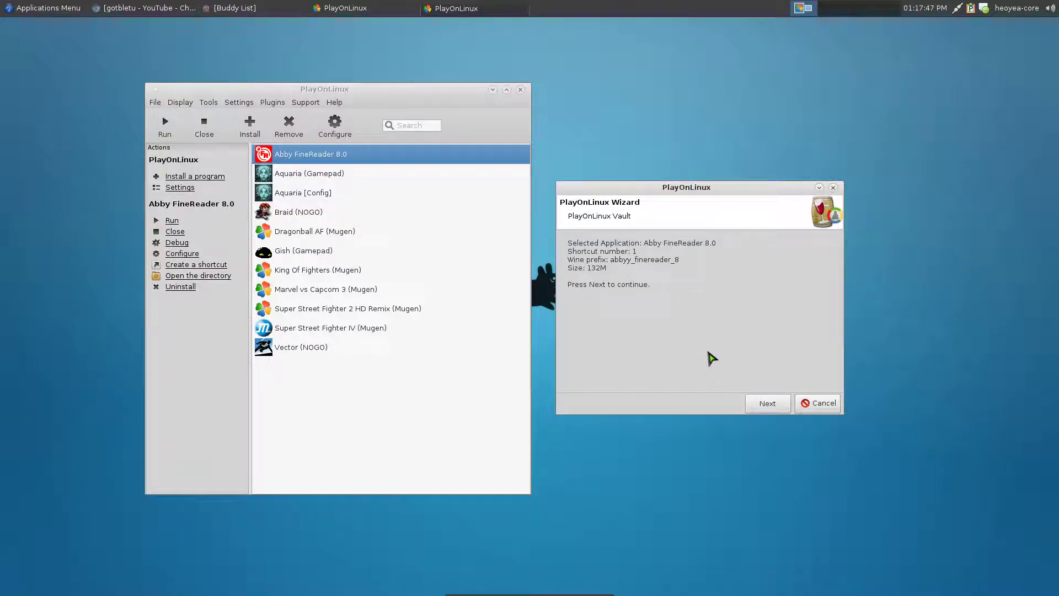
{"action": "left_click", "coordinate": [764, 404]}
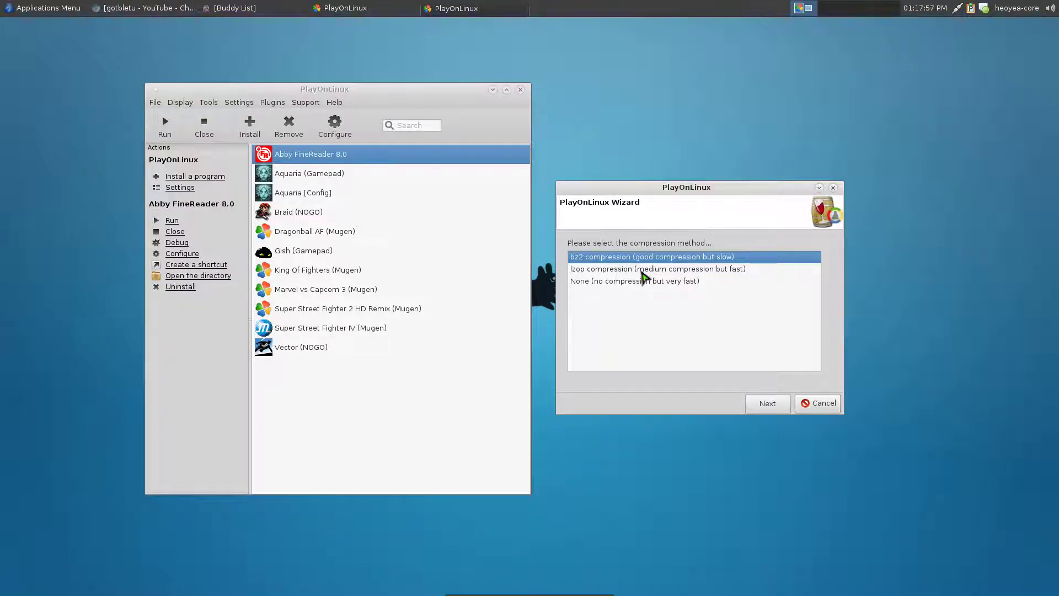
Set the backup compression to 'None (no compression but very fast)'
{"action": "left_click", "coordinate": [599, 273]}
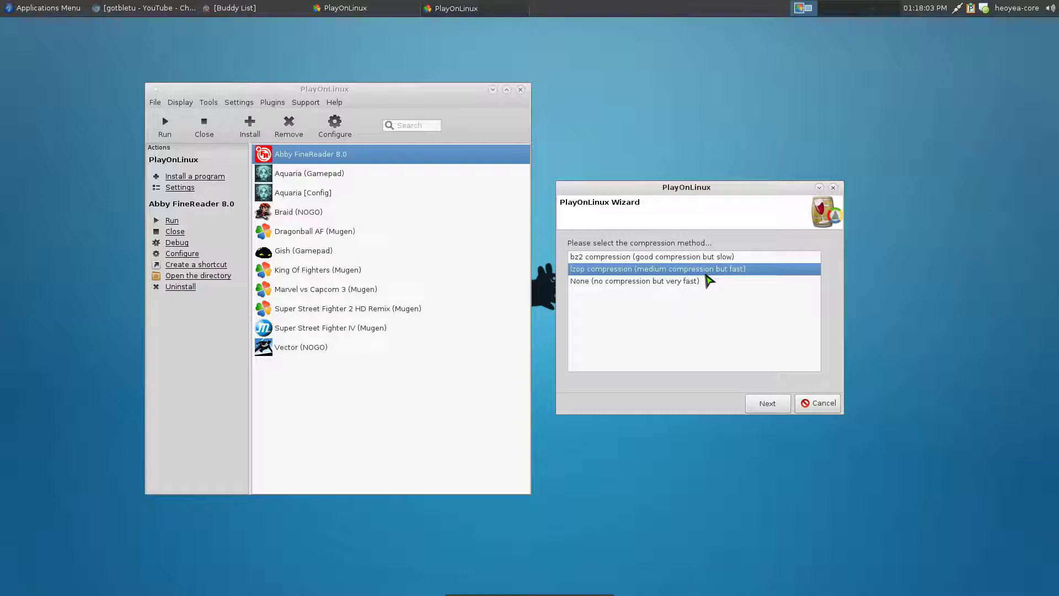
{"action": "left_click", "coordinate": [666, 283]}
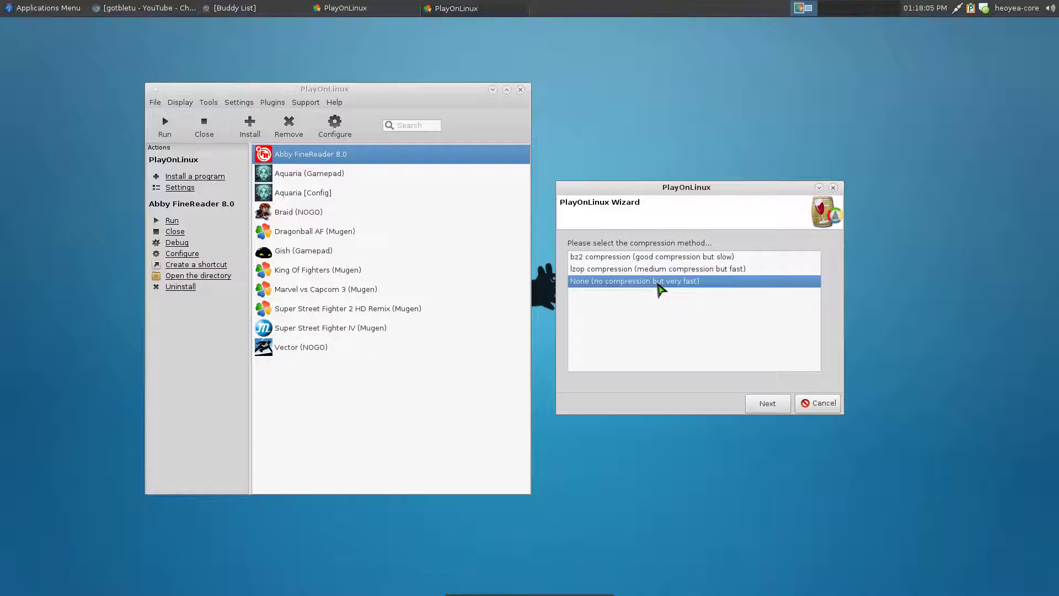
{"action": "left_click", "coordinate": [769, 410]}
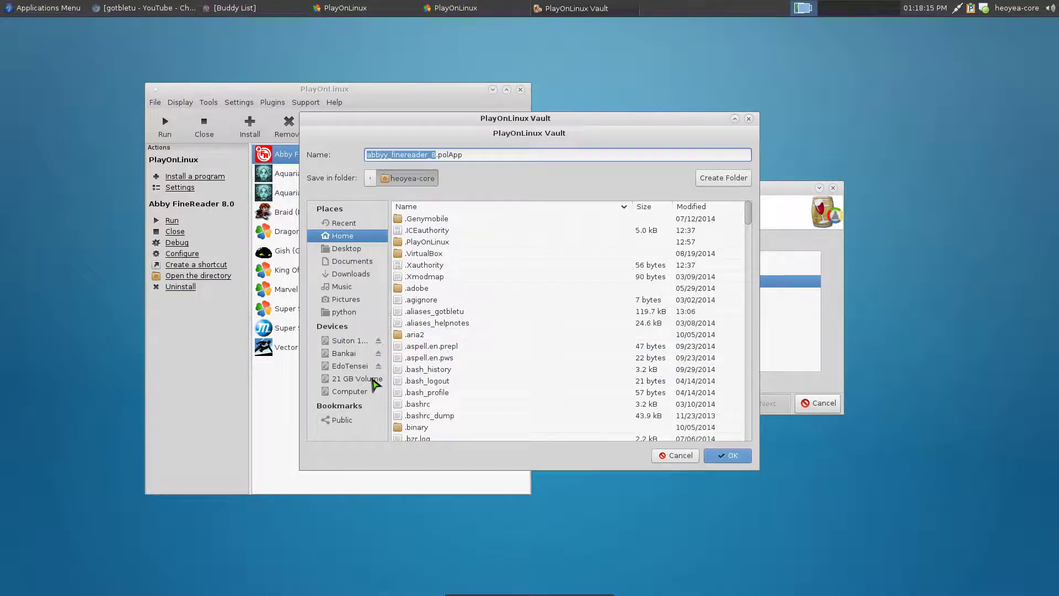
Rename the backup file to abby8.polApp and place it in the Downloads folder
{"action": "left_click", "coordinate": [351, 274]}
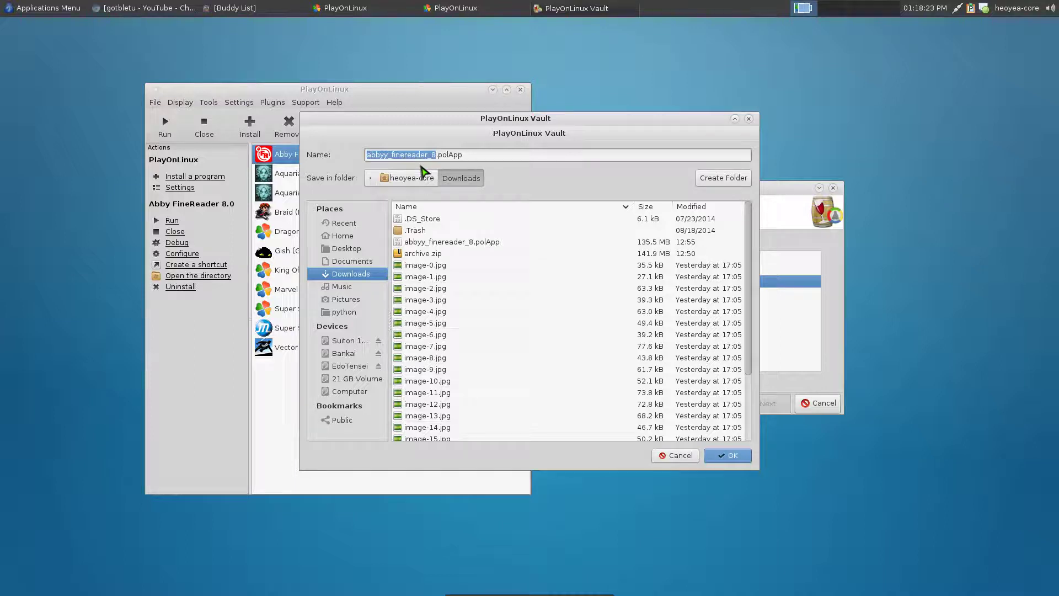
{"action": "double_click", "coordinate": [423, 156]}
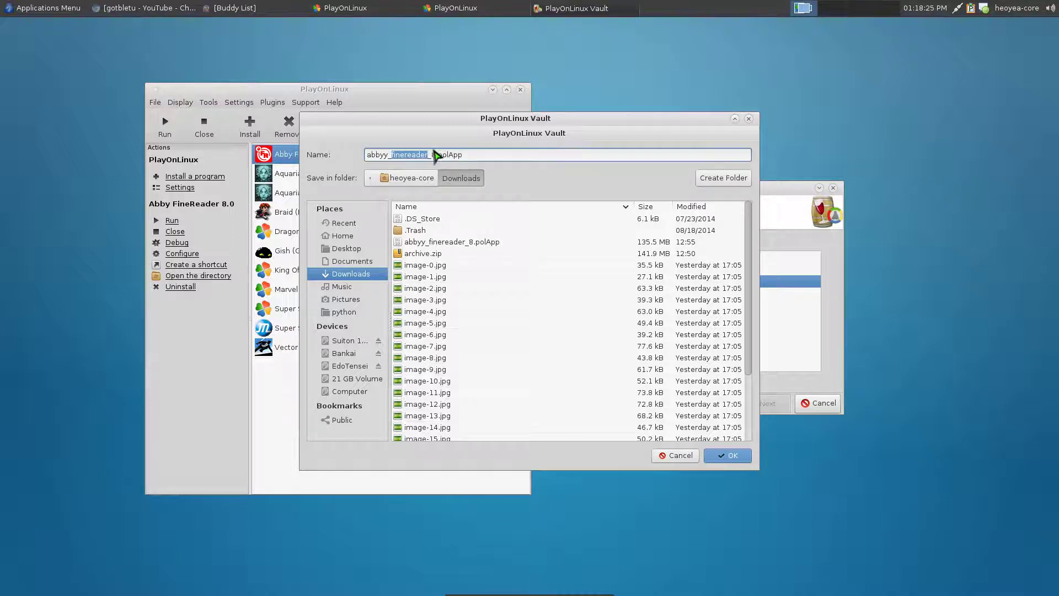
{"action": "left_click_drag", "start_coordinate": [436, 156], "coordinate": [346, 149]}
{"action": "key", "text": "BackSpace"}
{"action": "type", "text": "abby"}
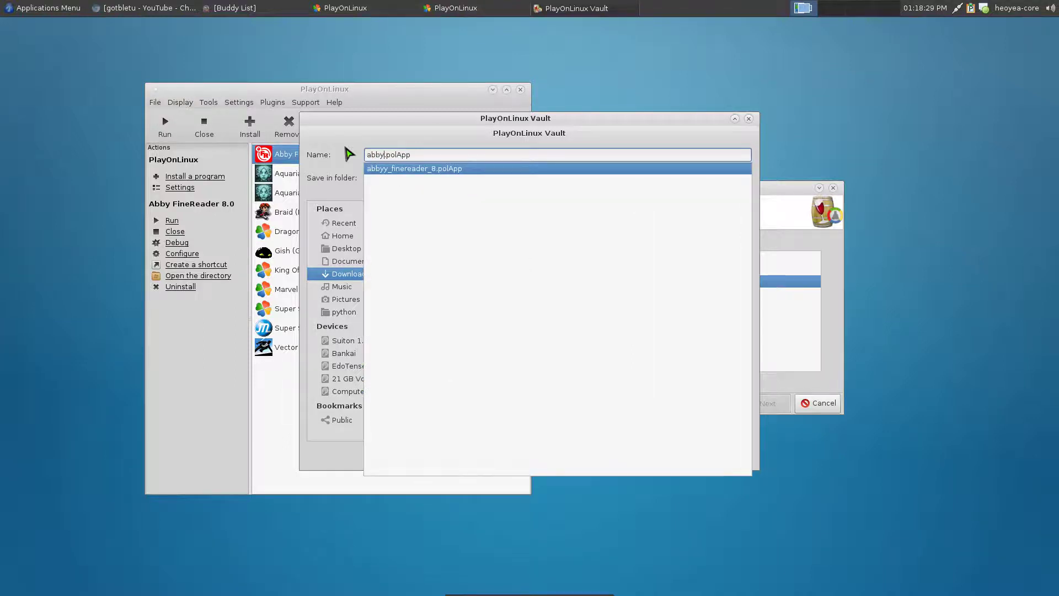
{"action": "type", "text": "8"}
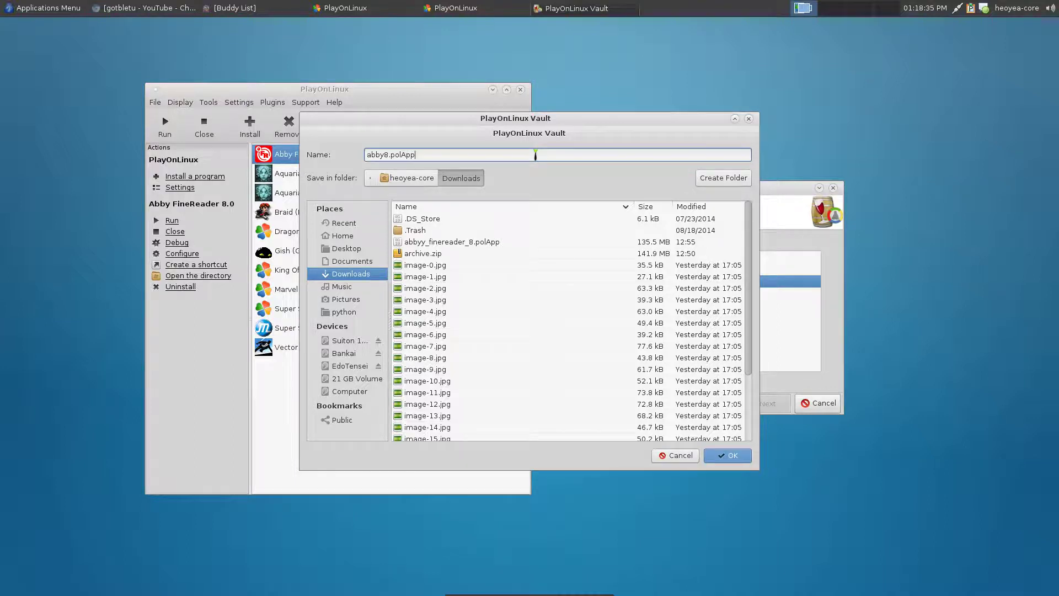
{"action": "left_click", "coordinate": [733, 457]}
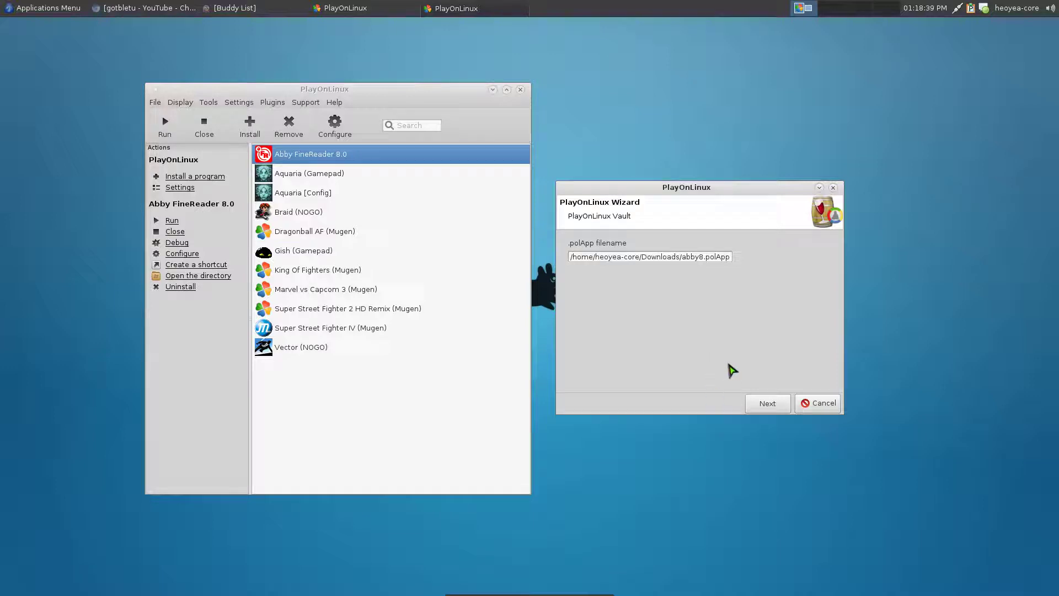
Run the Abby FineReader 8.0 backup and close the wizard after 'Everything is ok!'
{"action": "left_click", "coordinate": [768, 403]}
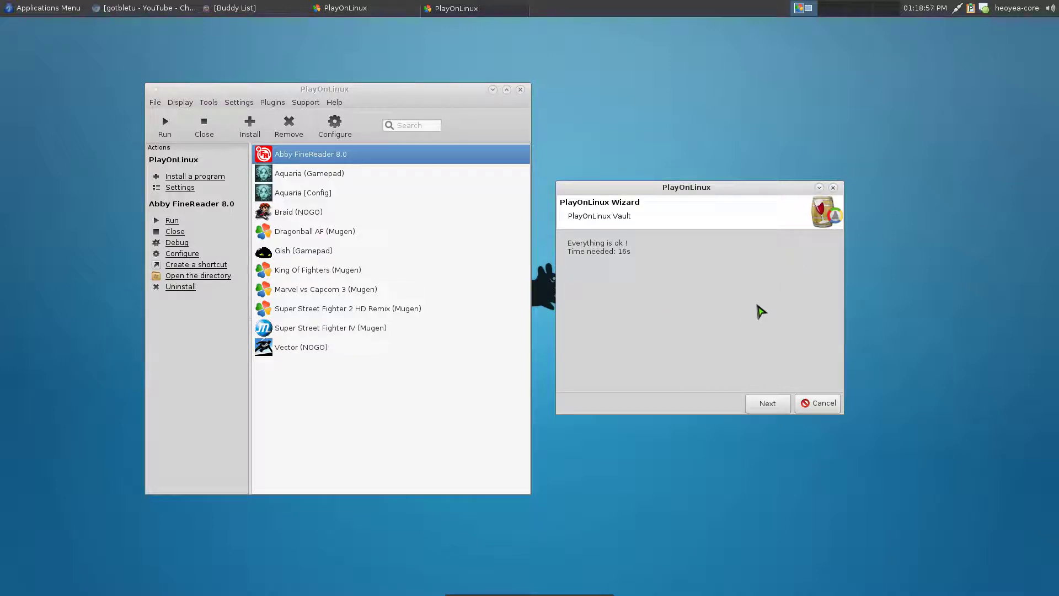
{"action": "left_click", "coordinate": [766, 403]}
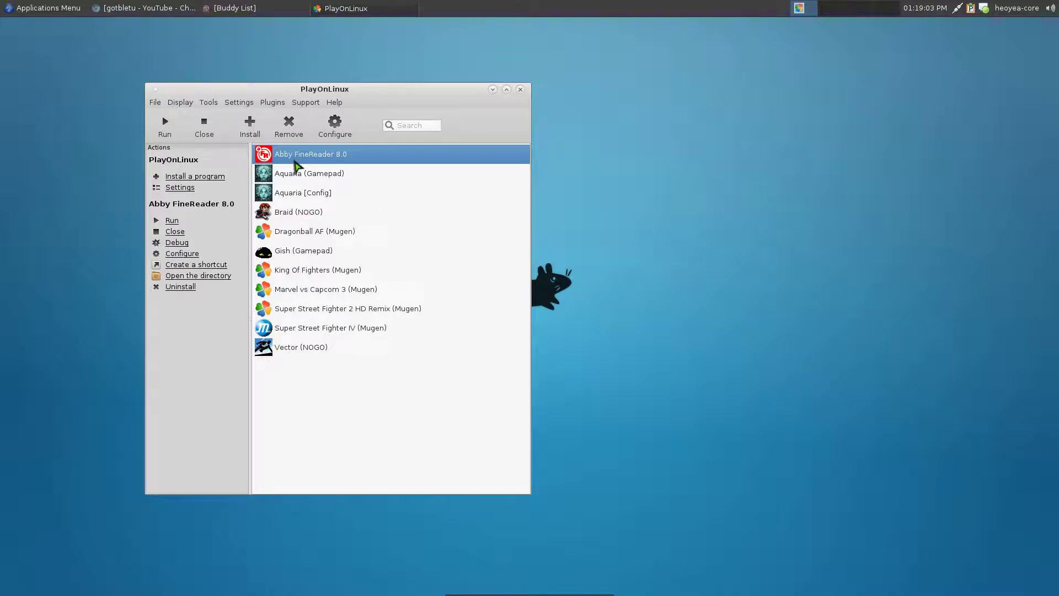
Remove Abby FineReader 8.0 through its context menu, confirming deletion of its virtual drive
{"action": "right_click", "coordinate": [317, 163]}
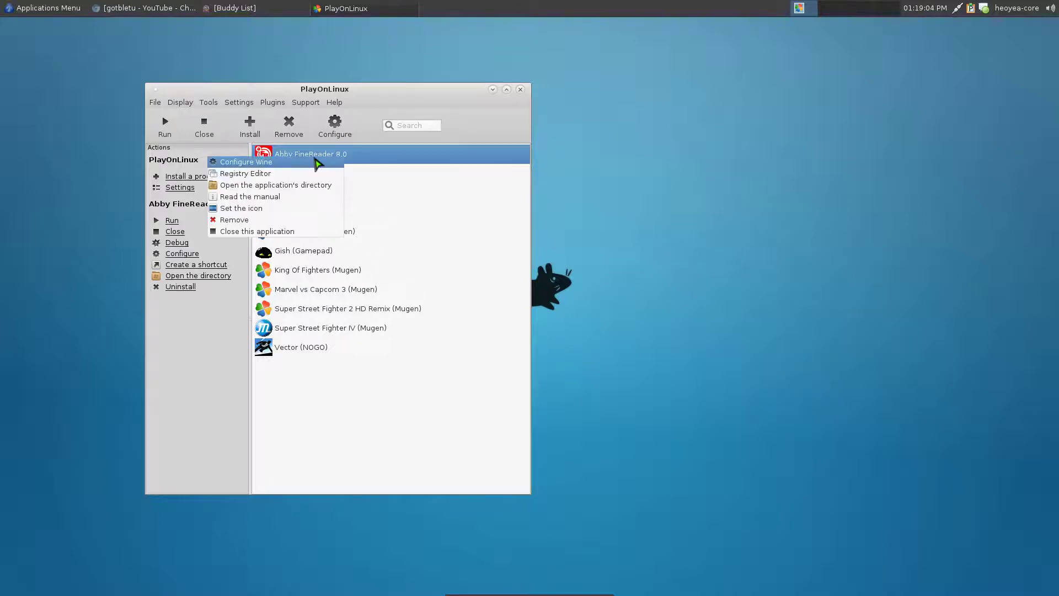
{"action": "left_click", "coordinate": [277, 219]}
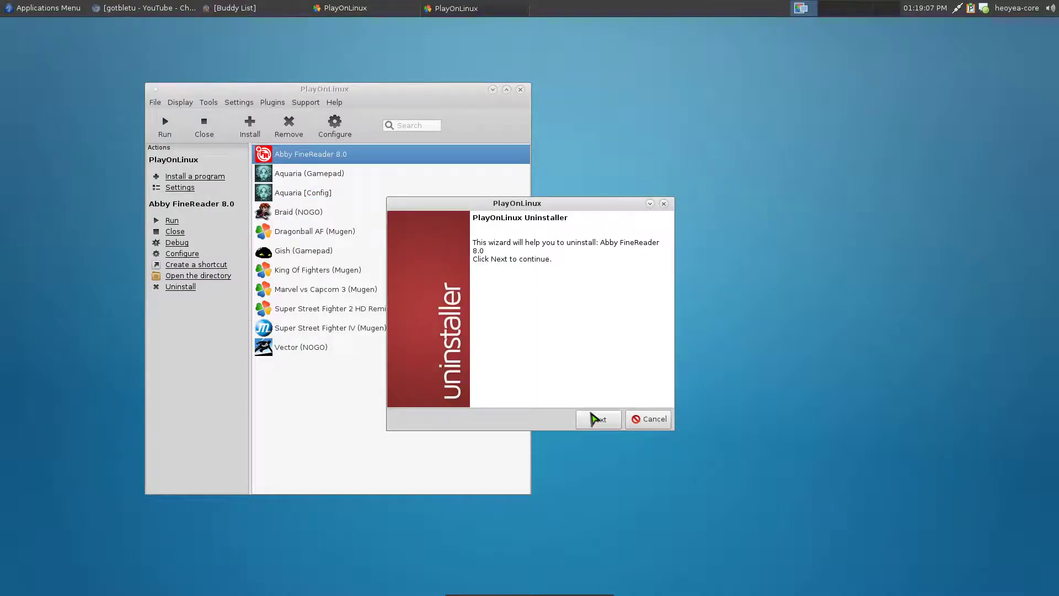
{"action": "left_click", "coordinate": [598, 421]}
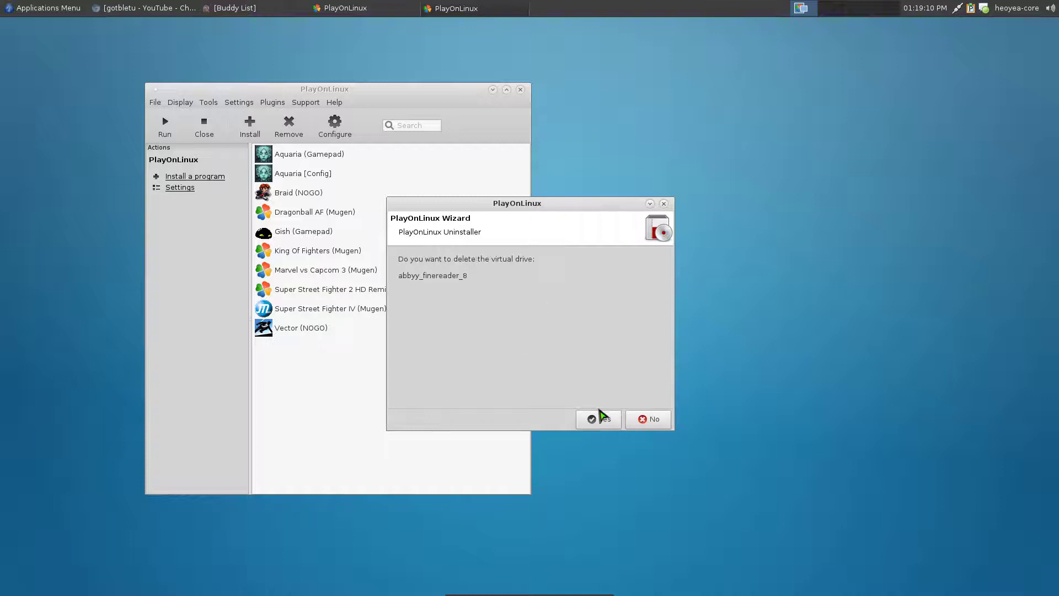
{"action": "left_click", "coordinate": [599, 417]}
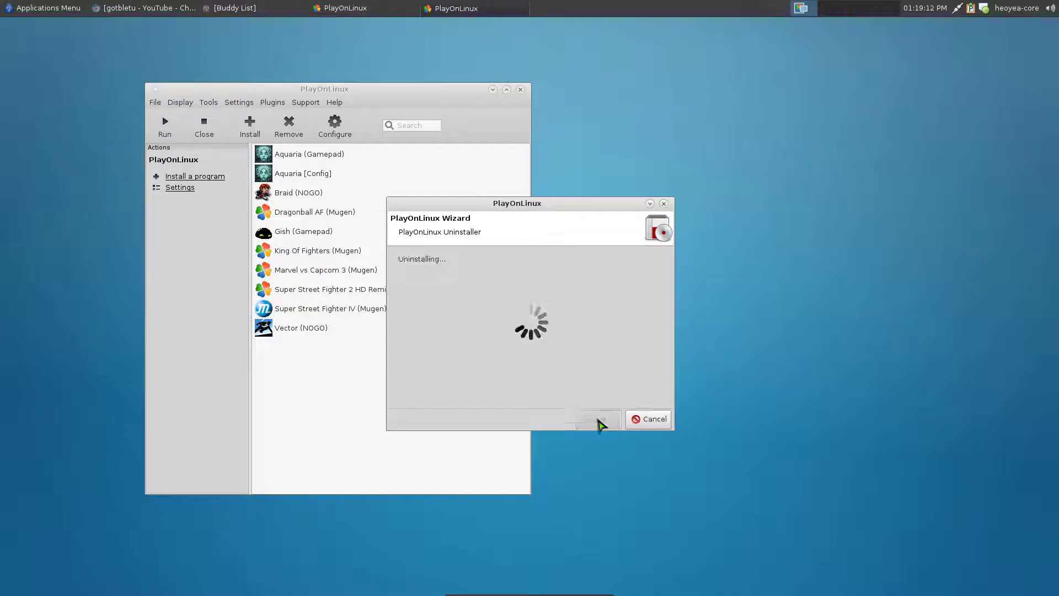
{"action": "left_click", "coordinate": [600, 421]}
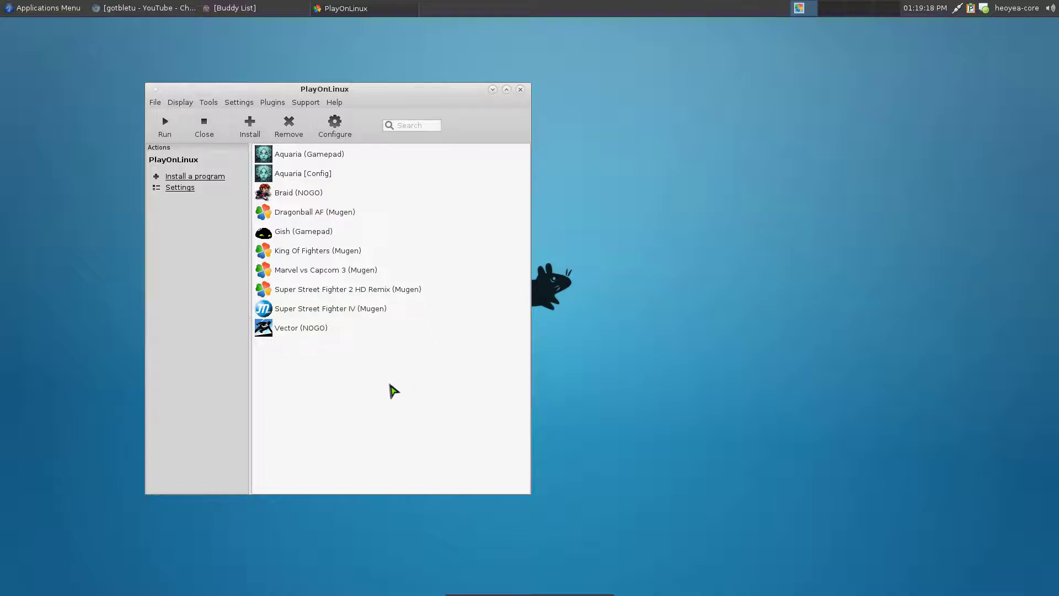
Navigate Thunar up from the Aquaria folder to /wineprefix/, then minimise the window
{"action": "left_click", "coordinate": [319, 159]}
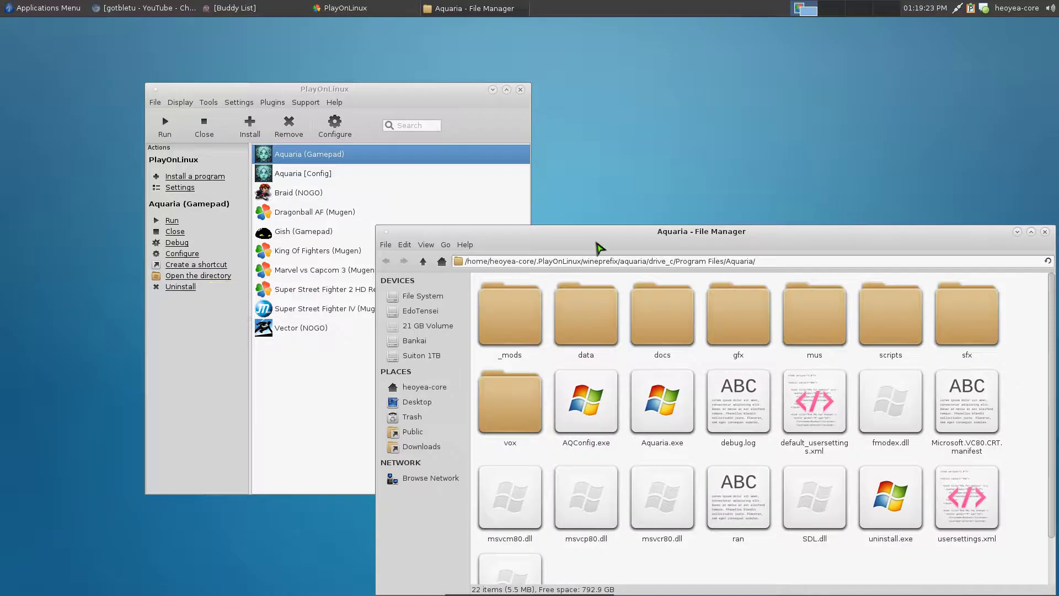
{"action": "left_click_drag", "start_coordinate": [596, 243], "coordinate": [564, 162]}
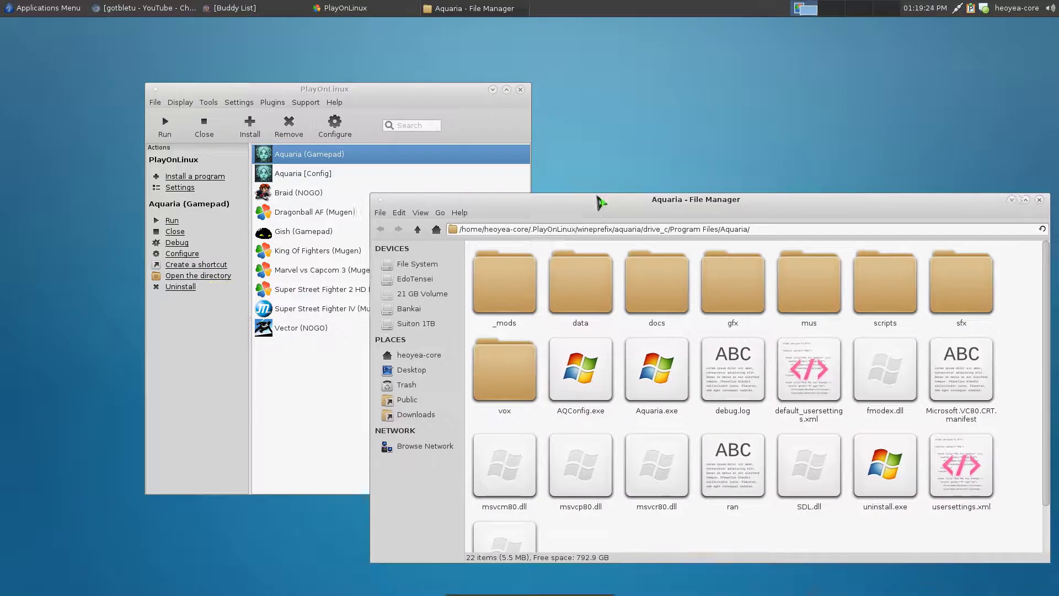
{"action": "left_click", "coordinate": [403, 164]}
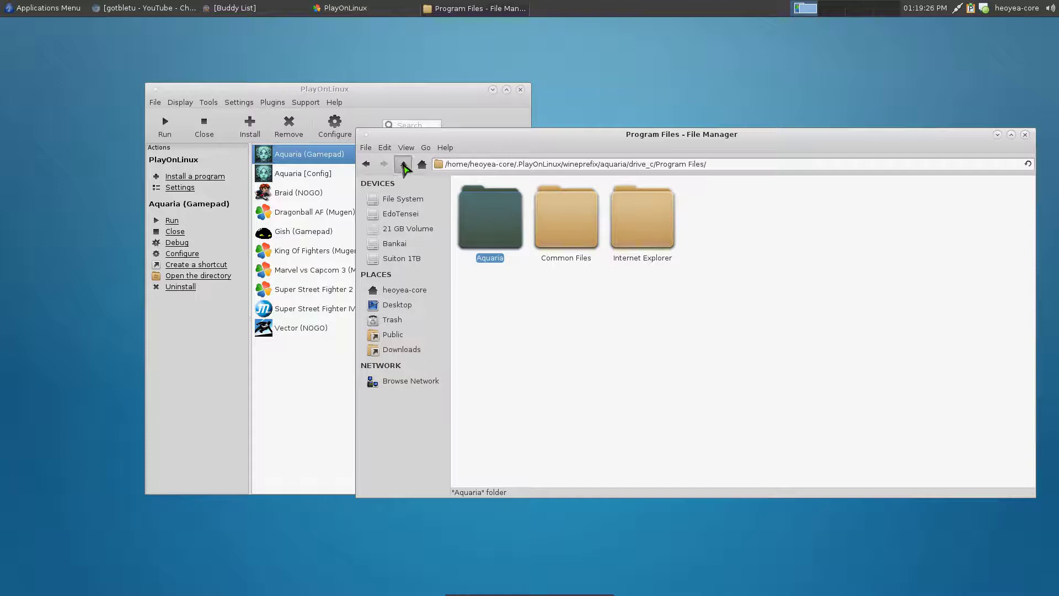
{"action": "left_click", "coordinate": [403, 165]}
{"action": "left_click", "coordinate": [404, 165]}
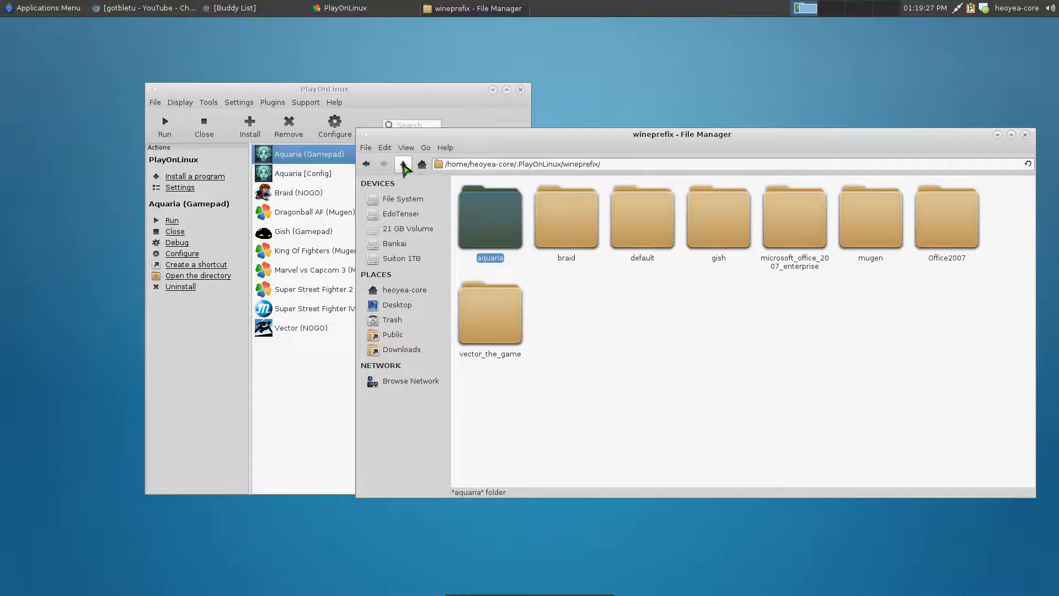
{"action": "left_click", "coordinate": [633, 385]}
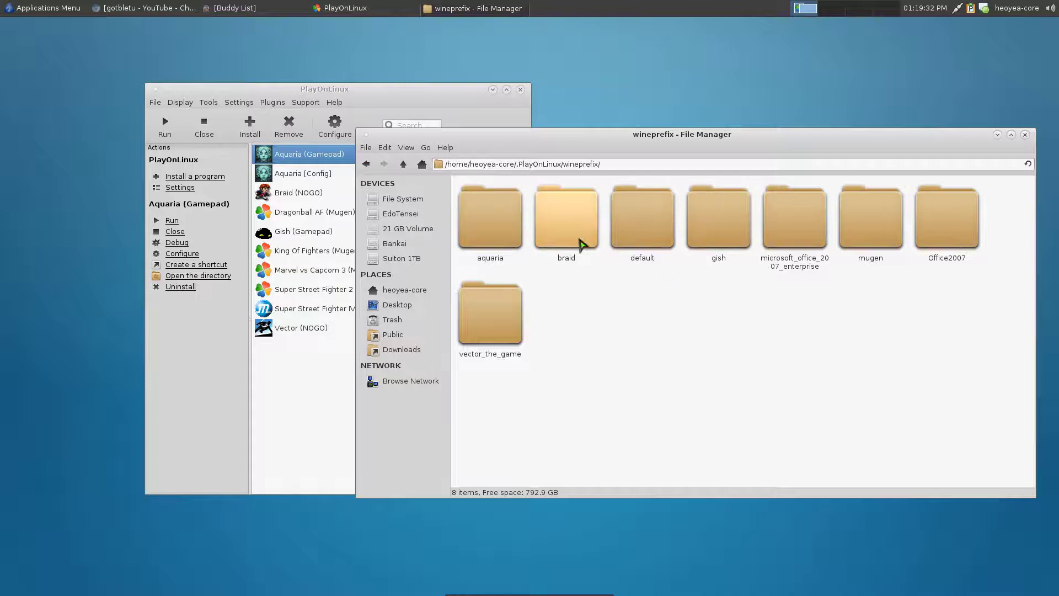
{"action": "left_click", "coordinate": [999, 135]}
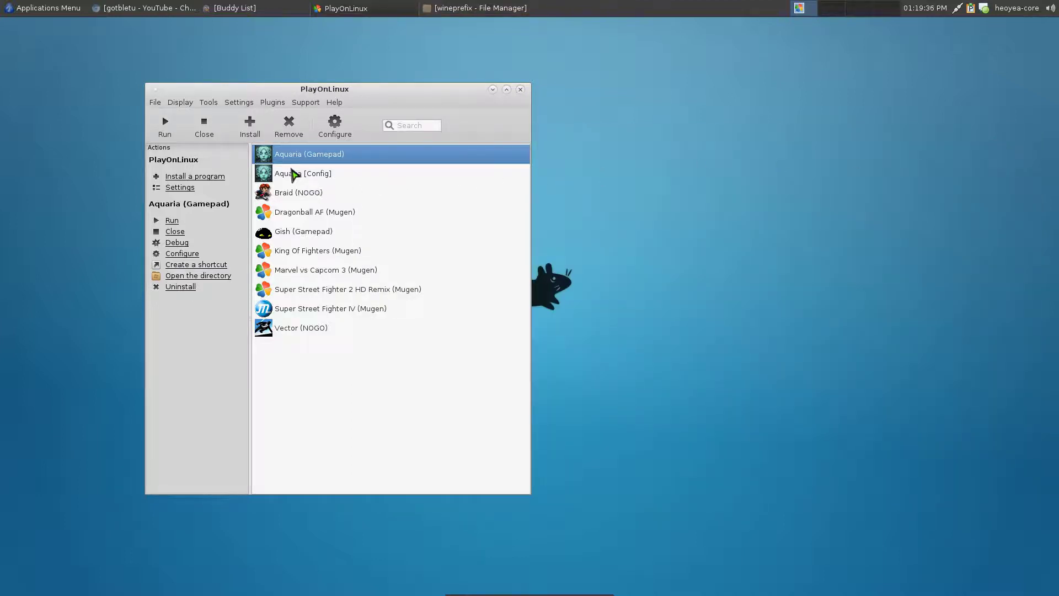
Launch PlayOnLinux Vault, select 'Restore an applications...', and open the Browse file chooser
{"action": "left_click", "coordinate": [273, 102]}
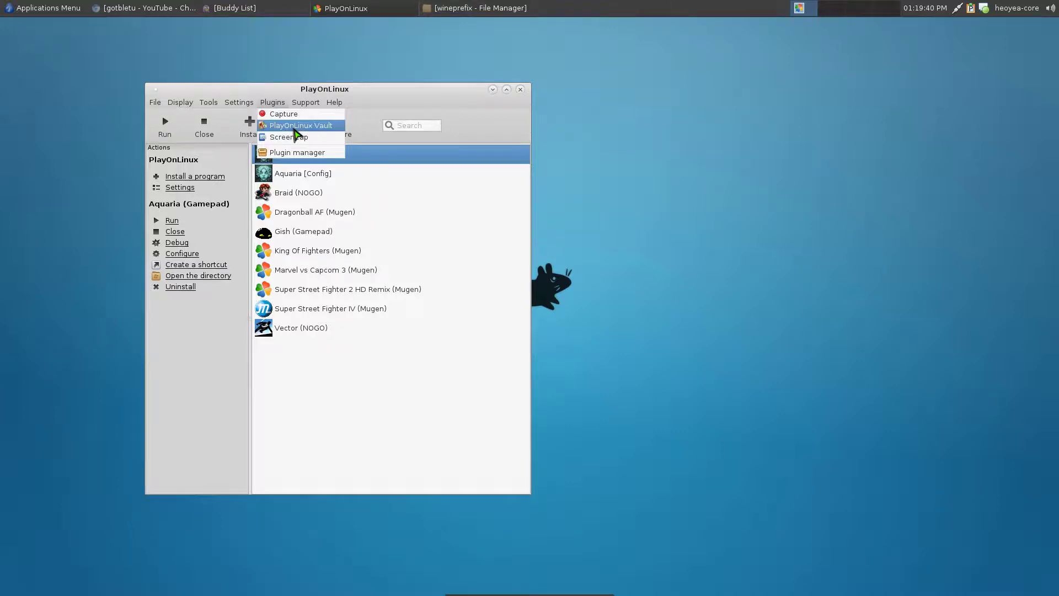
{"action": "left_click", "coordinate": [297, 127]}
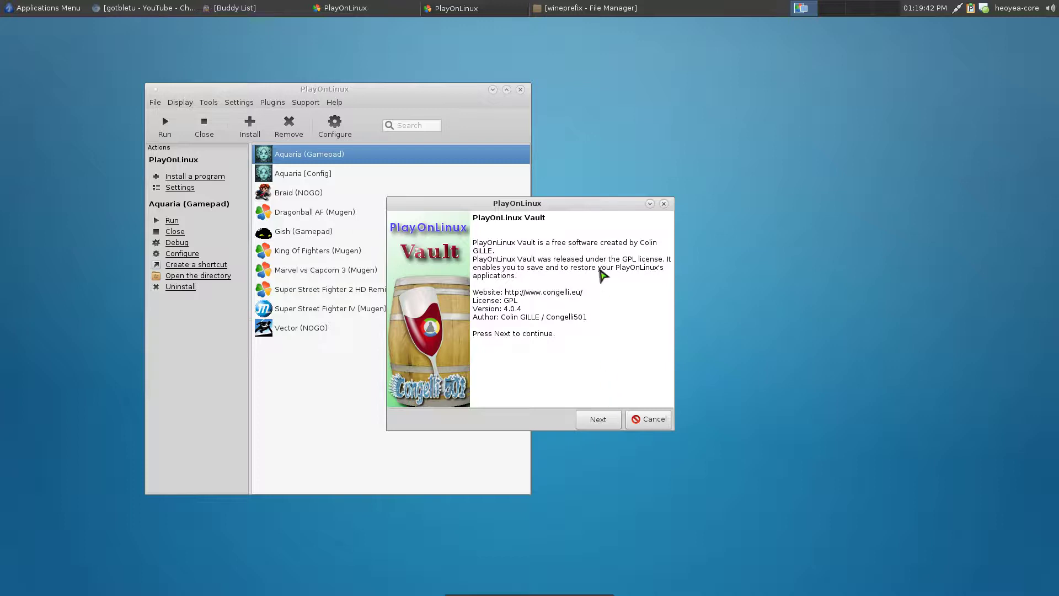
{"action": "left_click_drag", "start_coordinate": [596, 208], "coordinate": [812, 214]}
{"action": "left_click", "coordinate": [812, 430]}
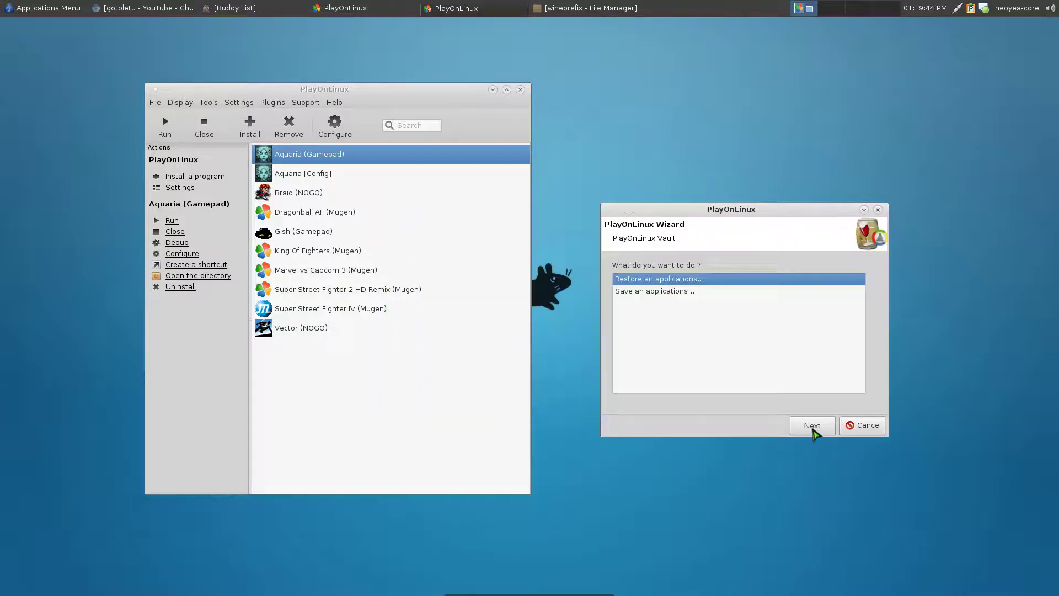
{"action": "left_click", "coordinate": [672, 296]}
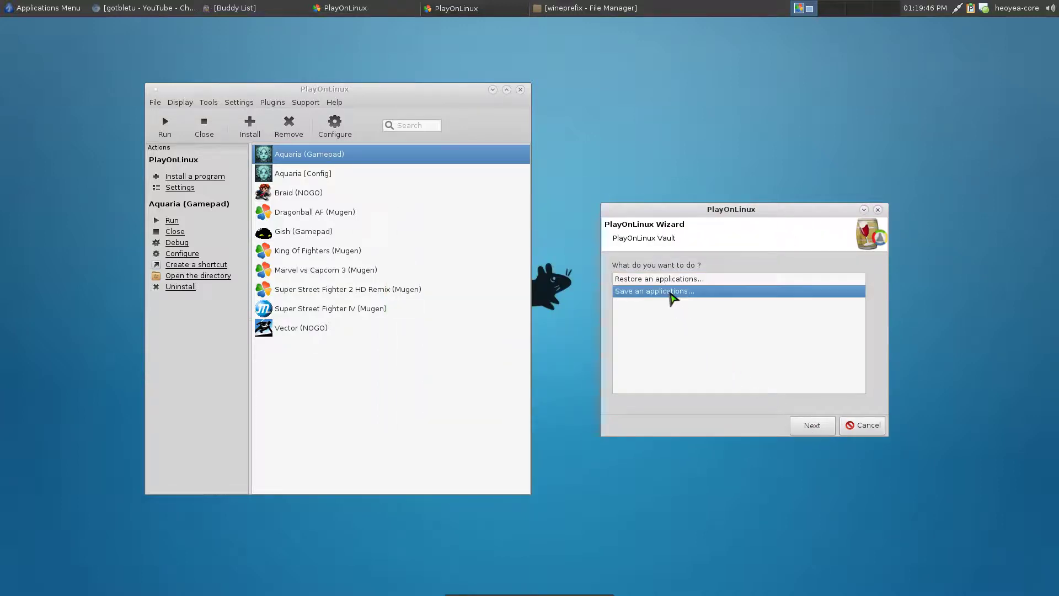
{"action": "left_click", "coordinate": [674, 281]}
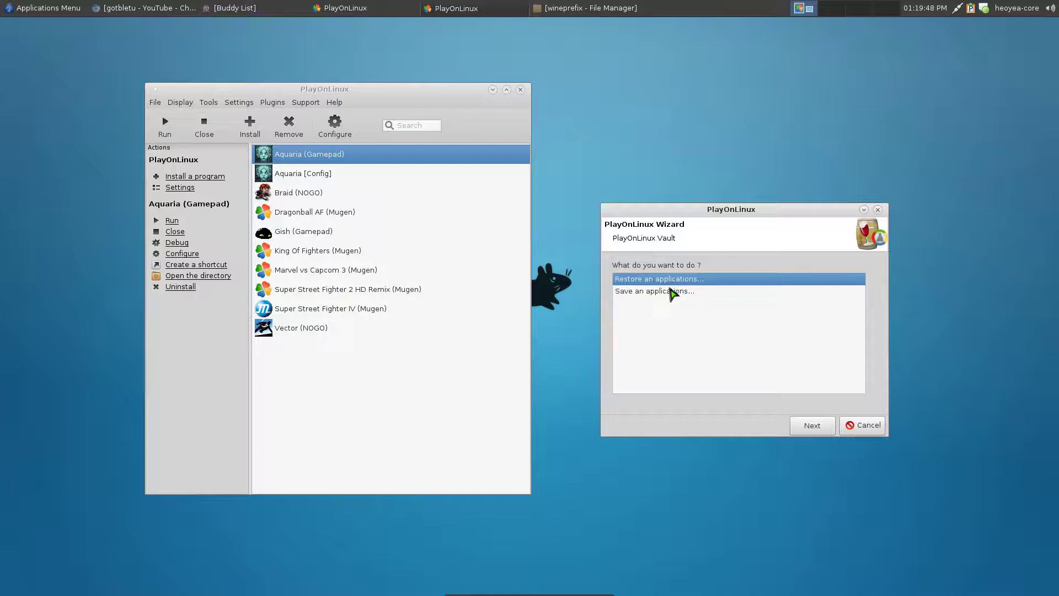
{"action": "left_click", "coordinate": [816, 427]}
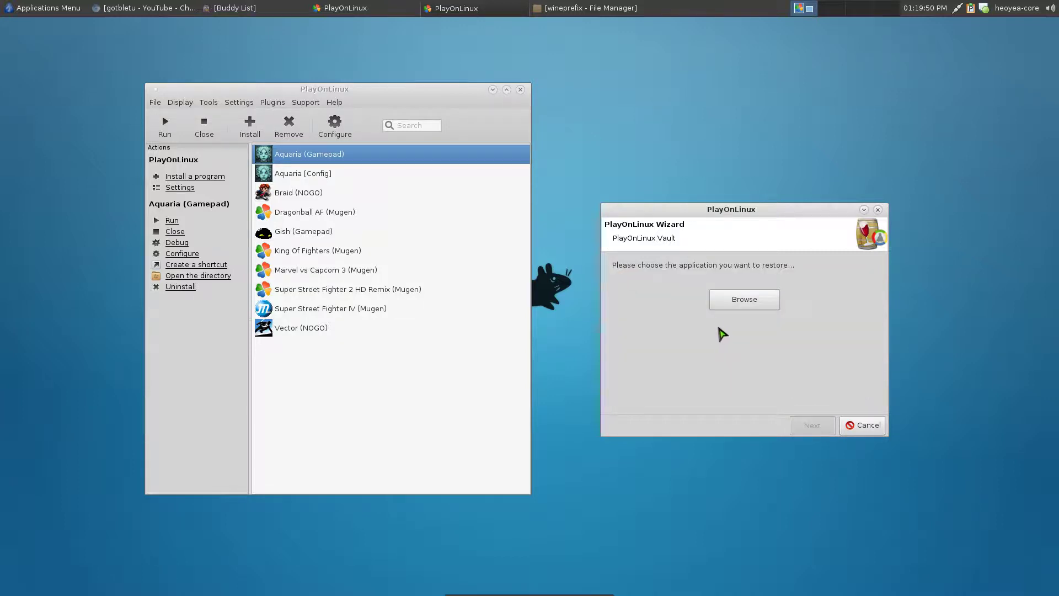
{"action": "left_click", "coordinate": [741, 305]}
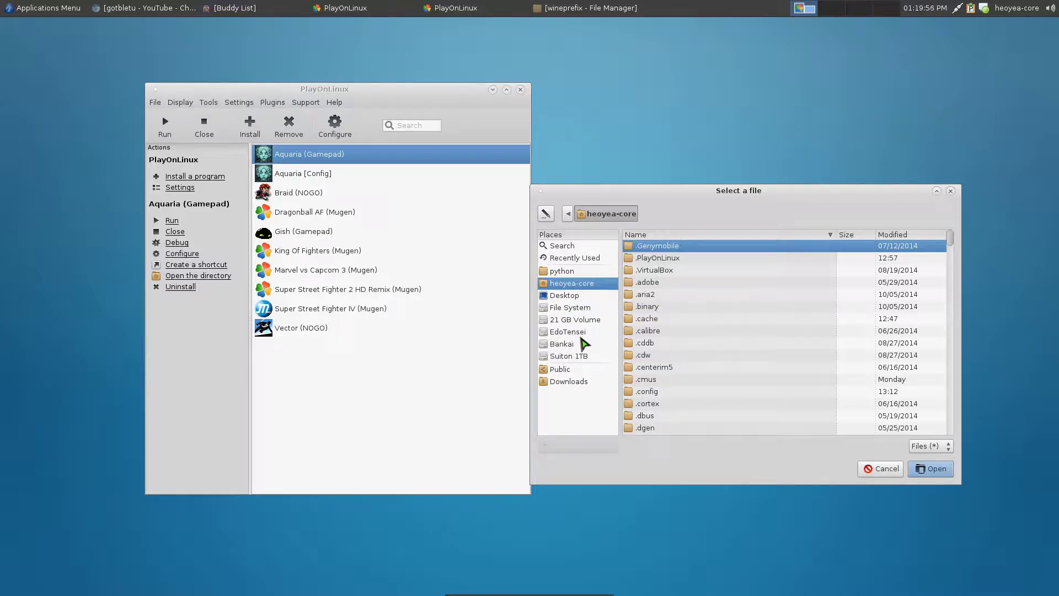
Pick abby8.polApp from the Downloads folder in the Select a file dialog
{"action": "left_click", "coordinate": [576, 382]}
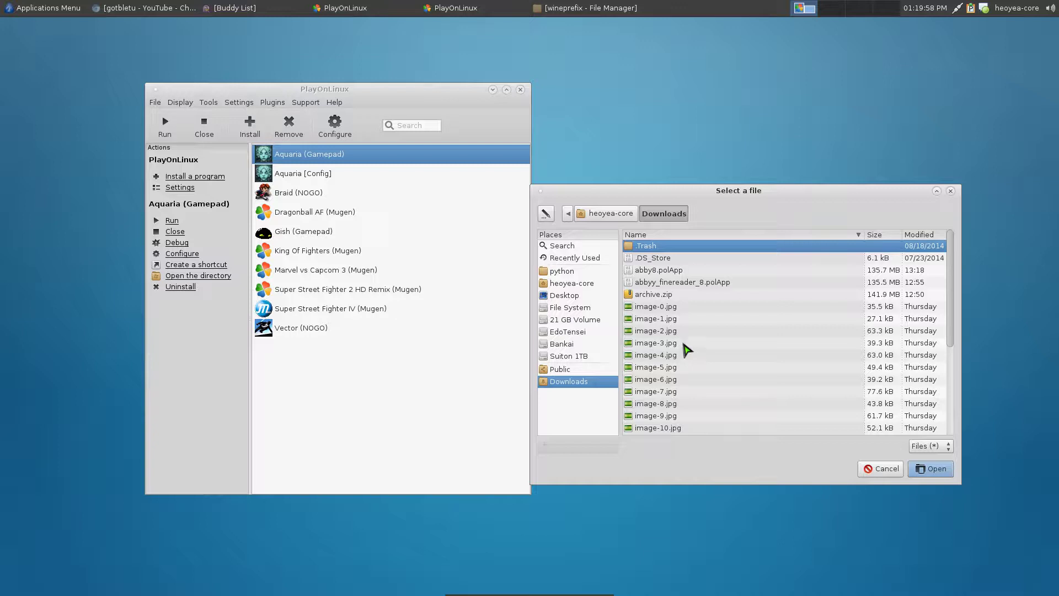
{"action": "left_click", "coordinate": [663, 274]}
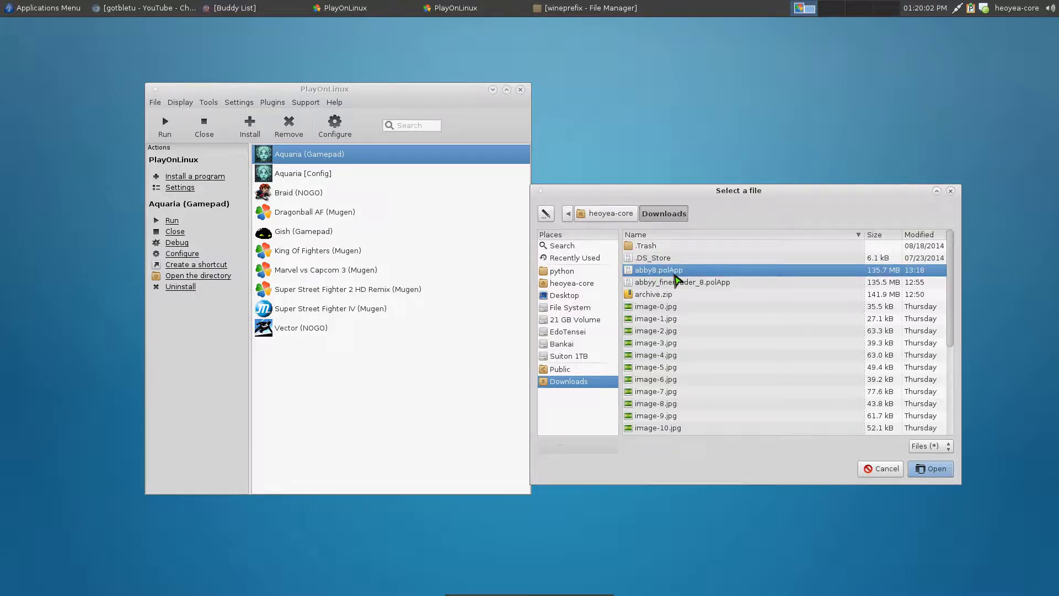
{"action": "left_click", "coordinate": [933, 470]}
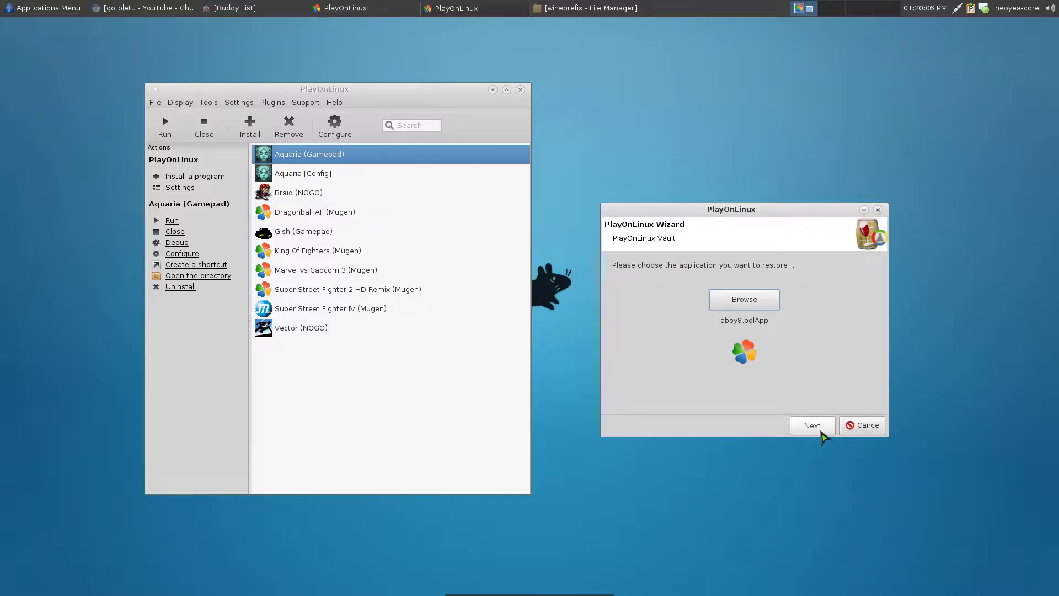
Restore Abby FineReader 8.0 from abby8.polApp, then select its entry in the library
{"action": "left_click", "coordinate": [821, 432]}
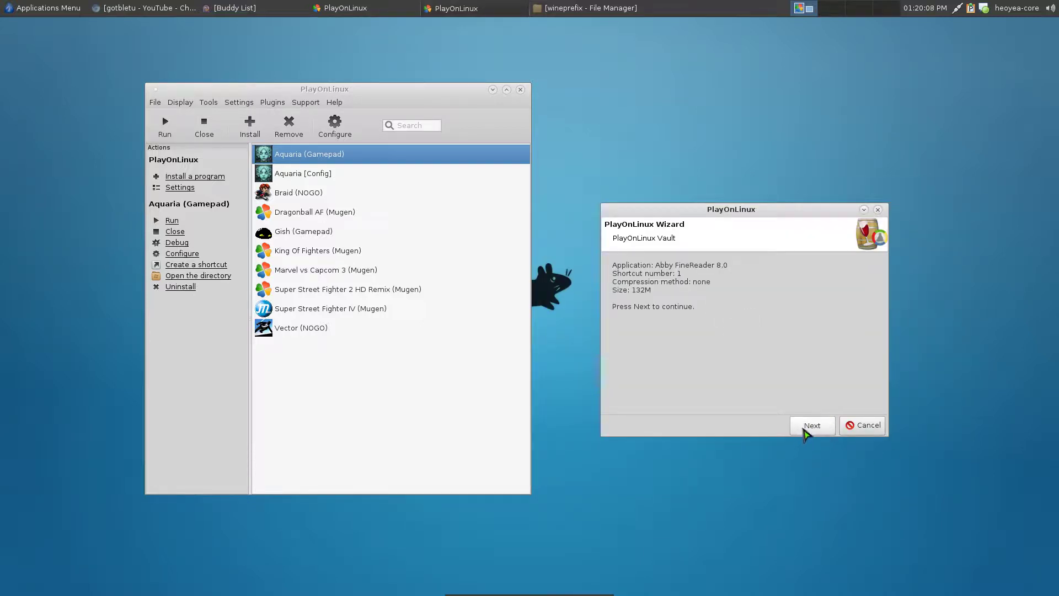
{"action": "left_click", "coordinate": [810, 430]}
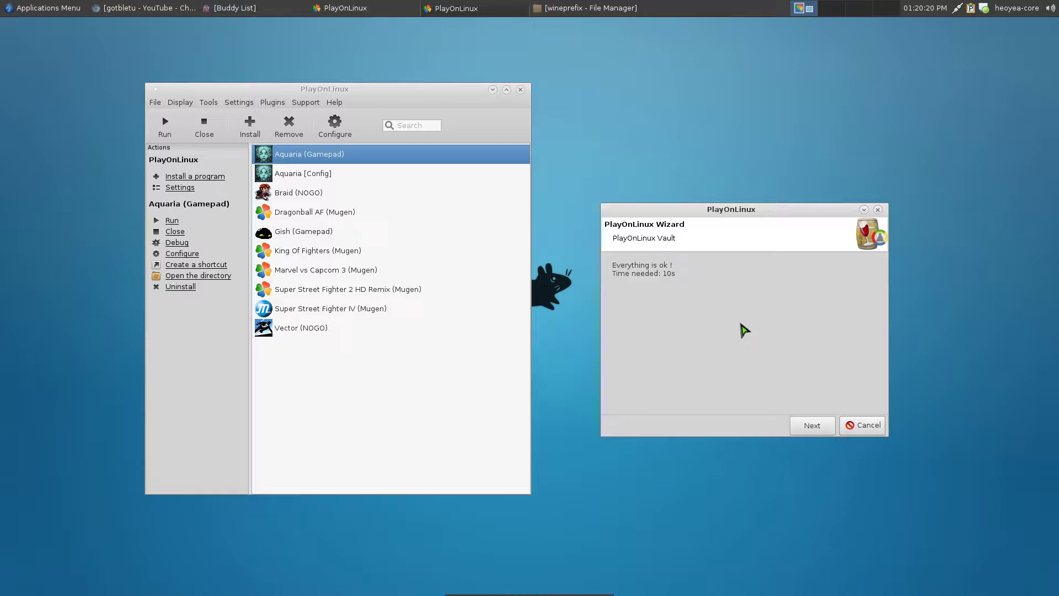
{"action": "left_click", "coordinate": [807, 427]}
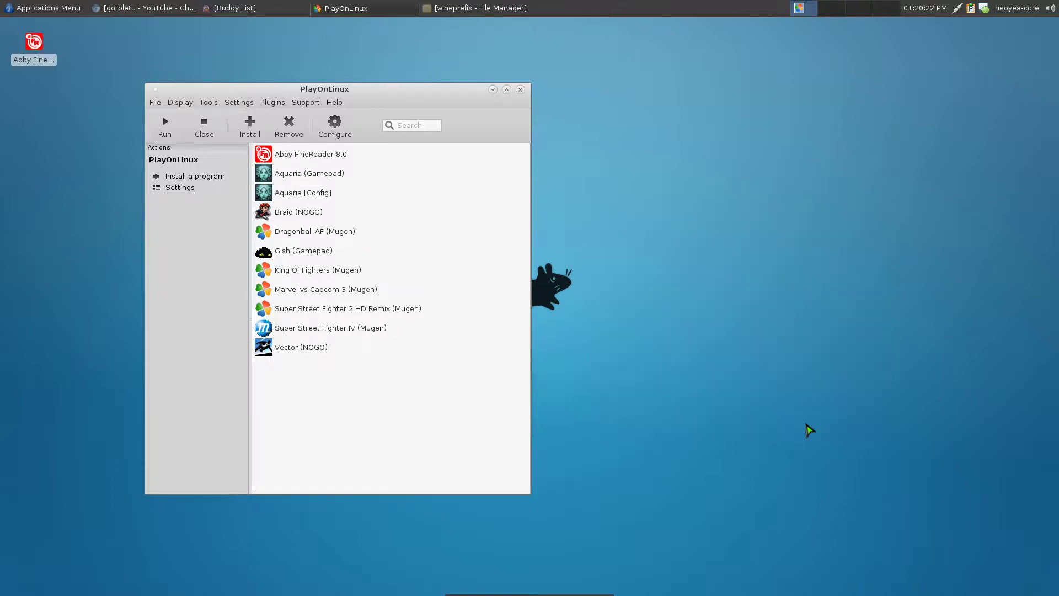
{"action": "left_click", "coordinate": [300, 160]}
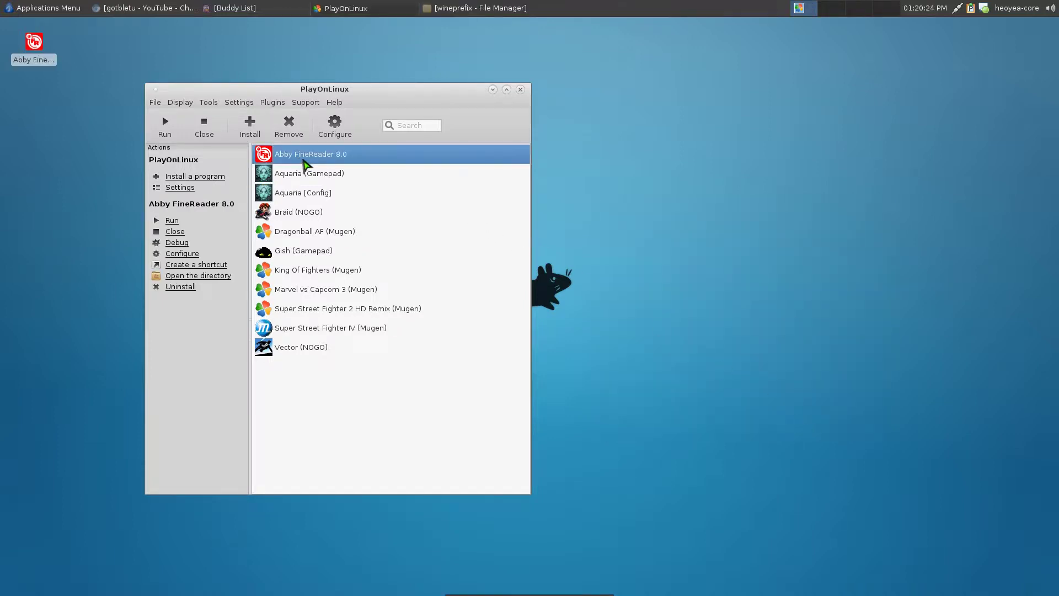
{"action": "left_click", "coordinate": [34, 47]}
Confirm the abbyy_finereader_8 folder appears in Thunar's wineprefix view, then minimise Thunar
{"action": "left_click", "coordinate": [496, 8]}
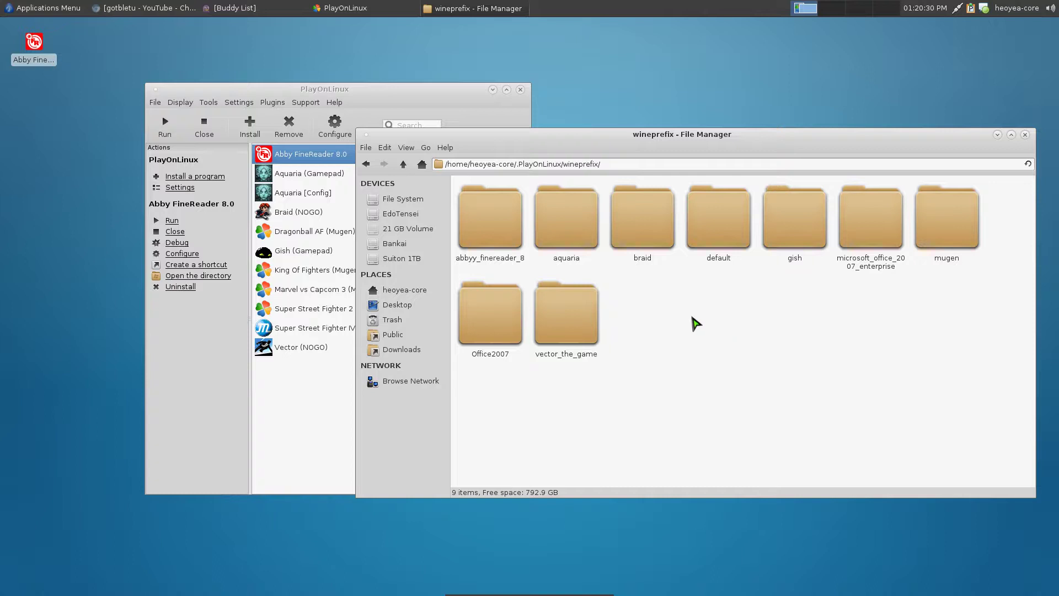
{"action": "left_click", "coordinate": [500, 242]}
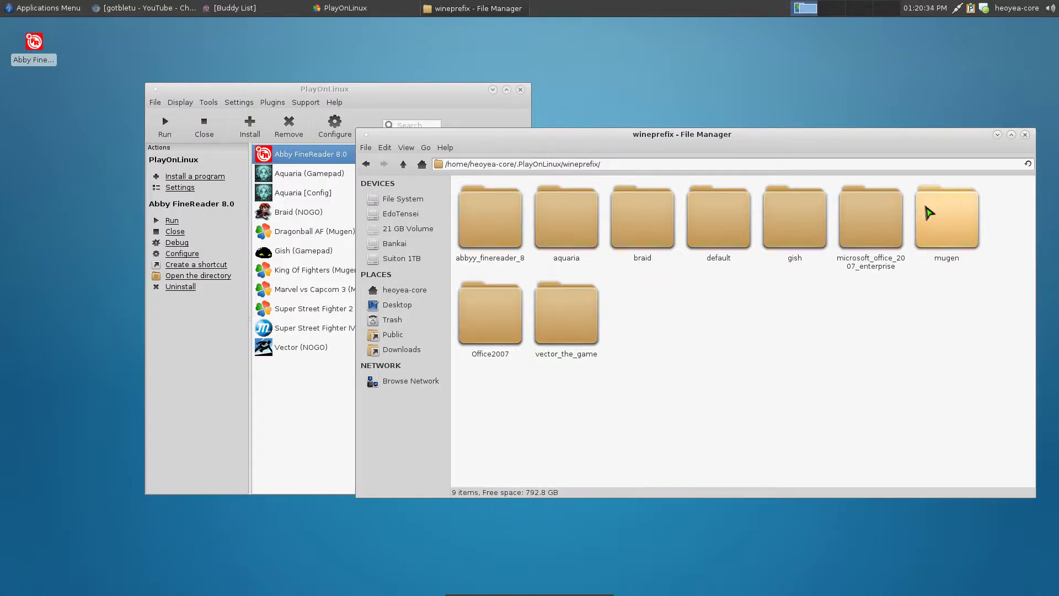
{"action": "left_click", "coordinate": [997, 135]}
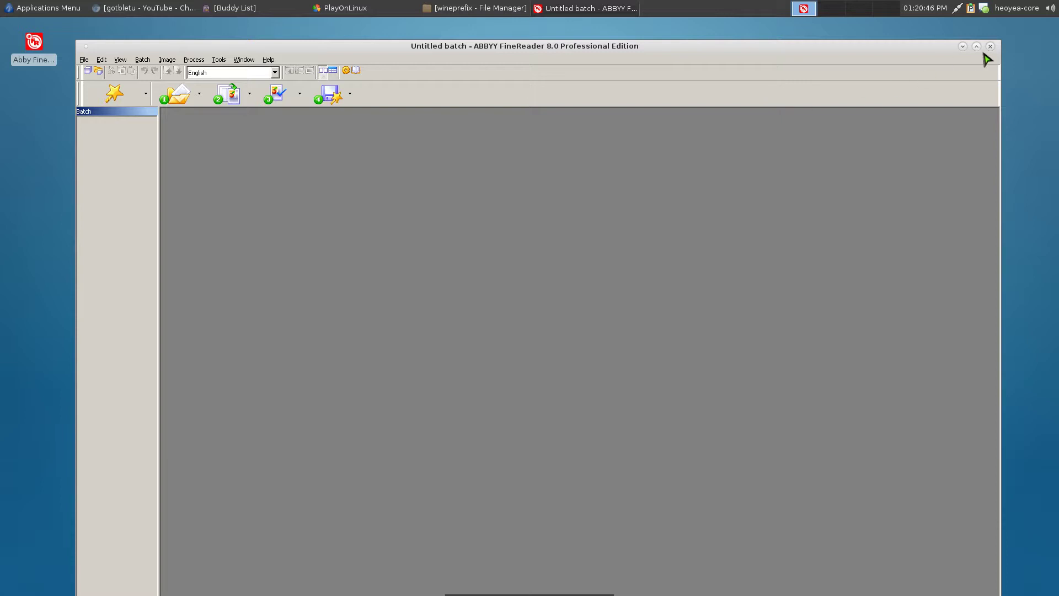
{"action": "left_click", "coordinate": [990, 47]}
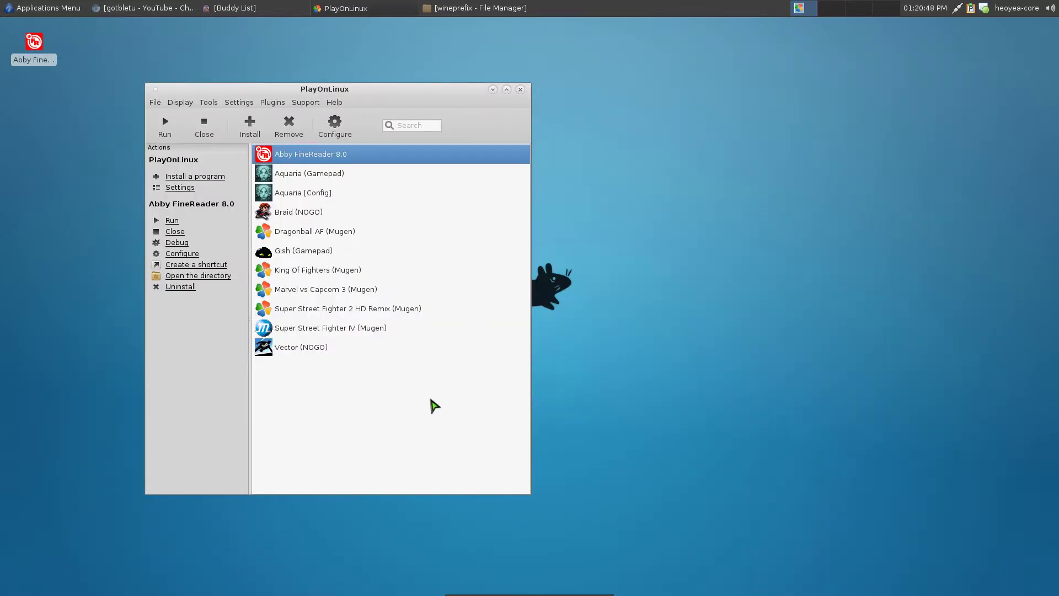